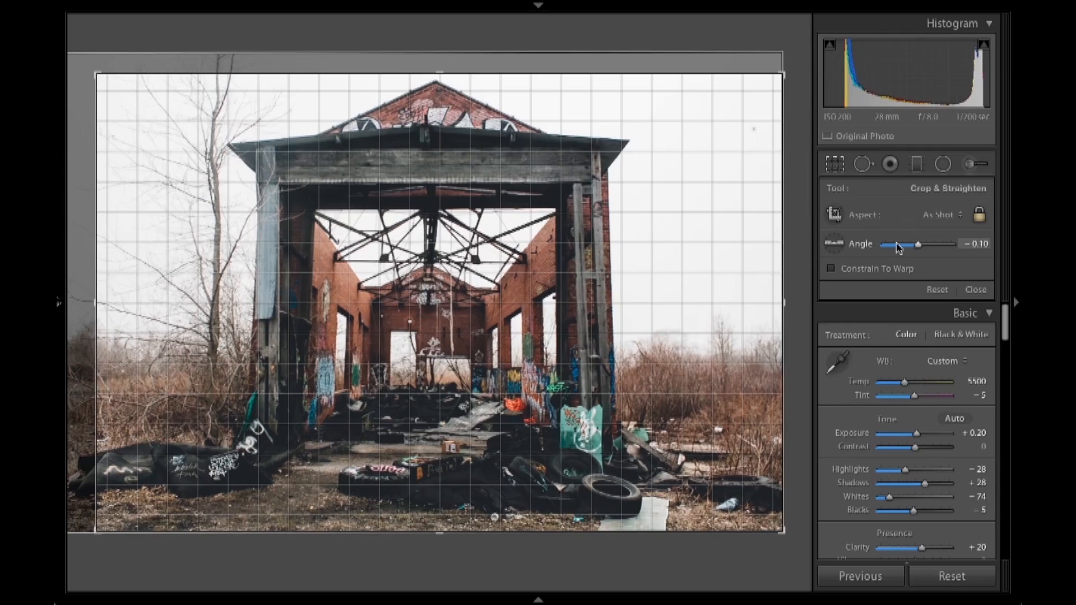
- Commit the straightening crop on the abandoned building photo and preview the result full screen
key(Return)
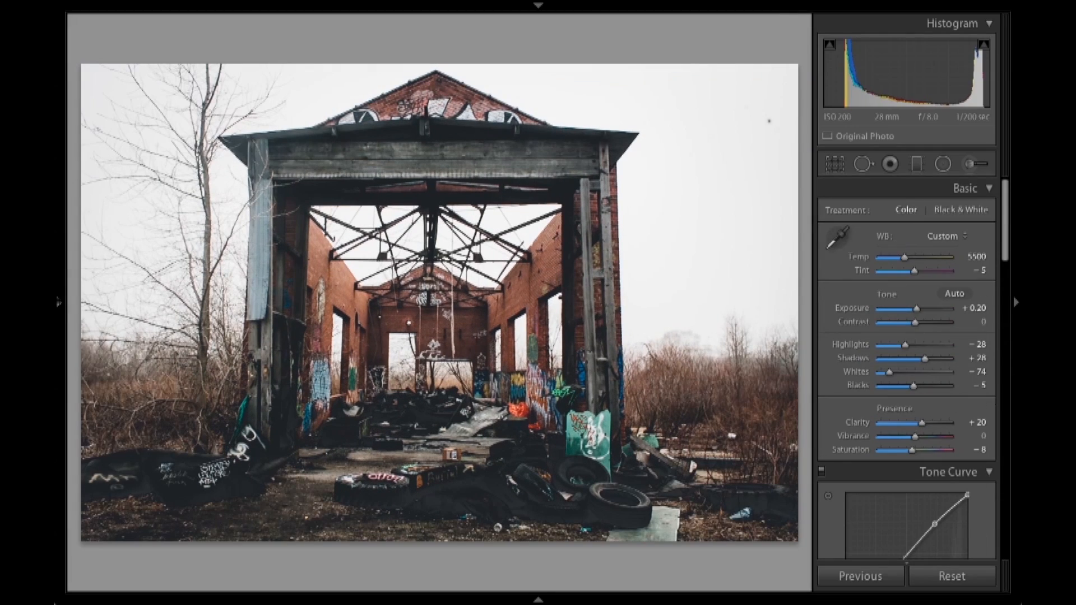
key(f)
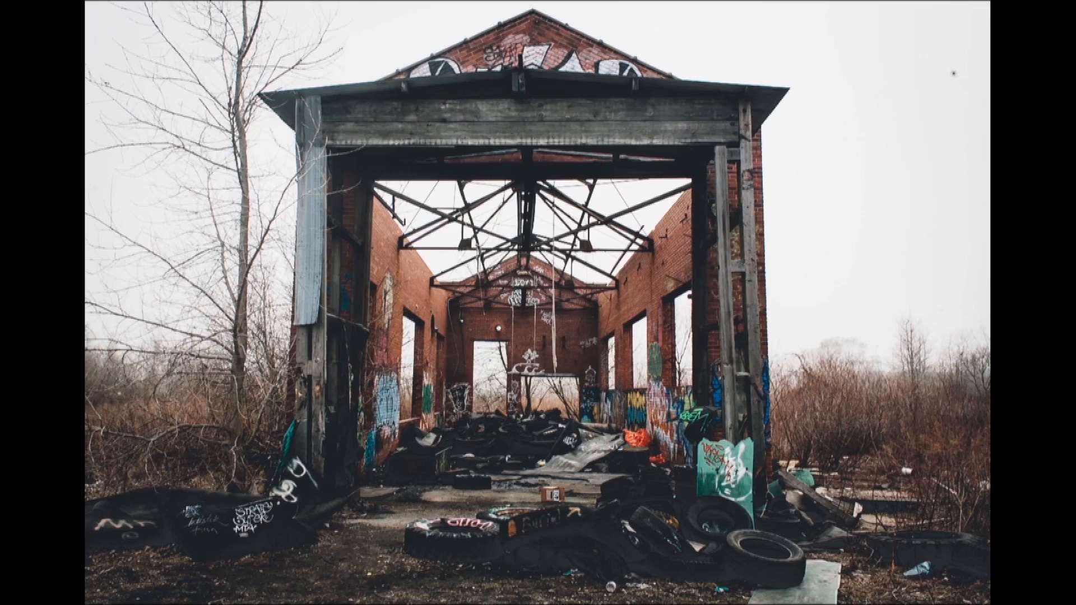
key(f)
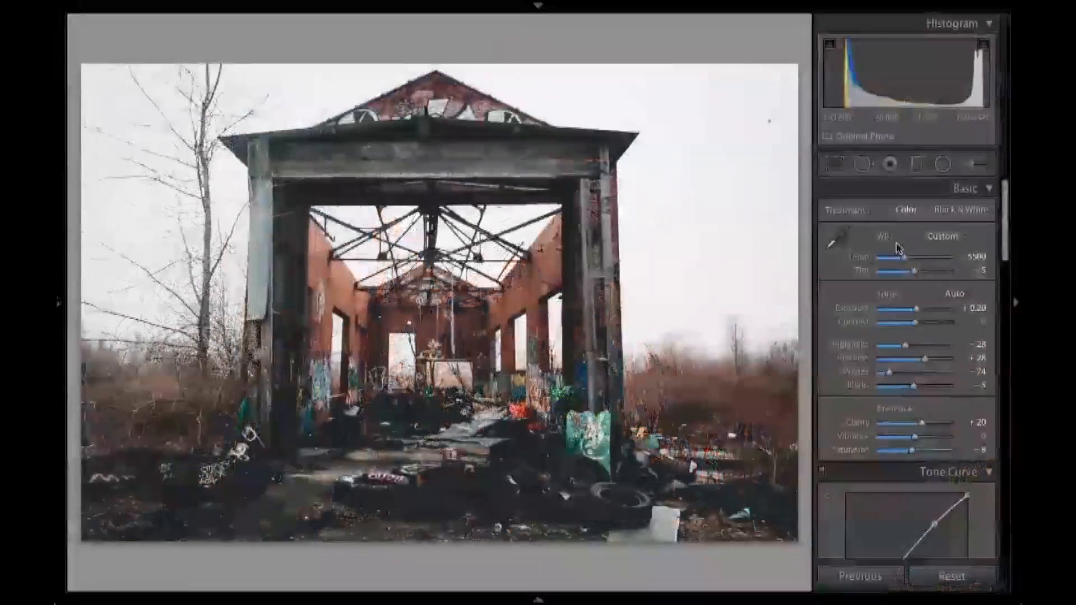
key(Right)
key(Right)
key(Right)
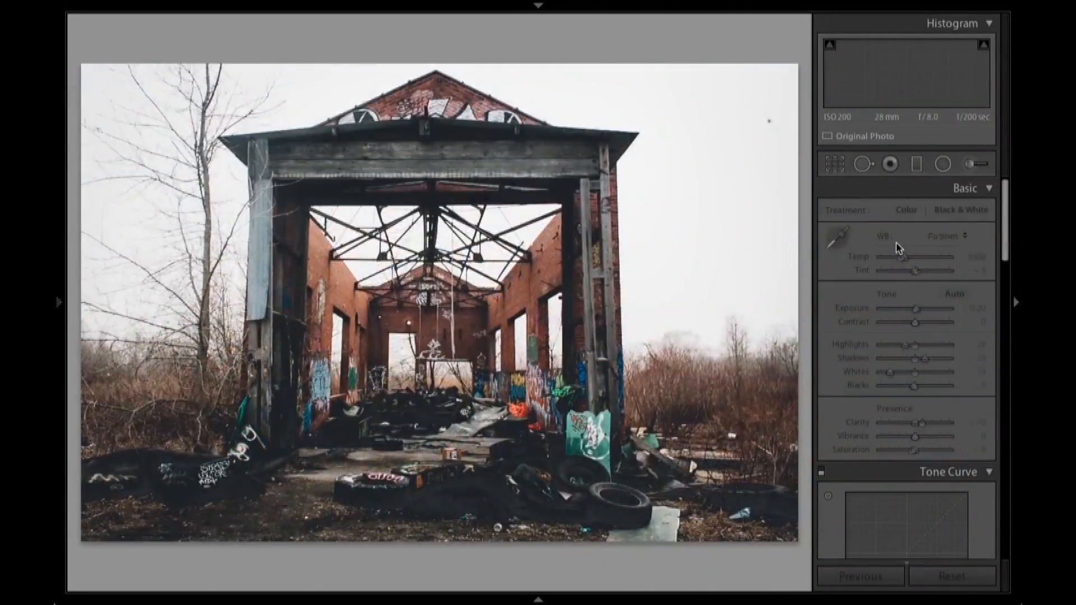
key(Left)
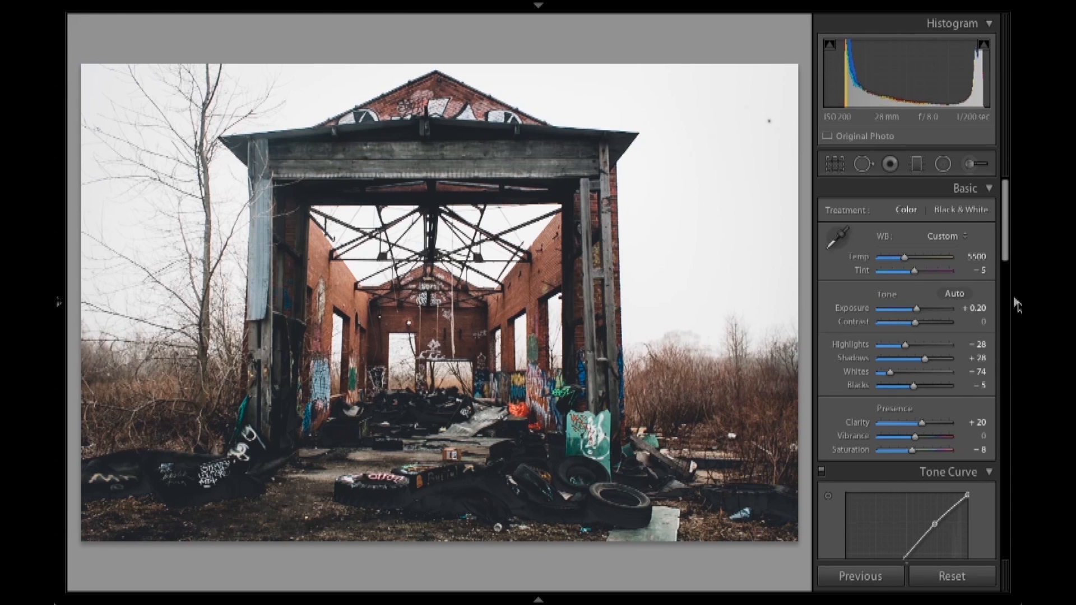
- Reset all adjustments on the building photo to compare it with the original, and undo the reset
click(950, 576)
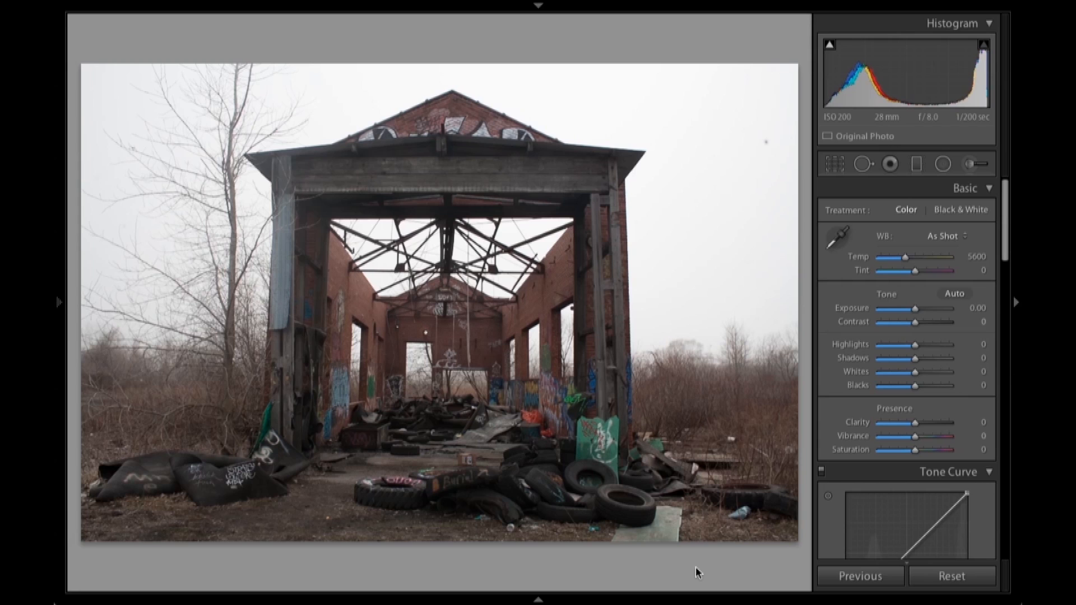
key(ctrl+z)
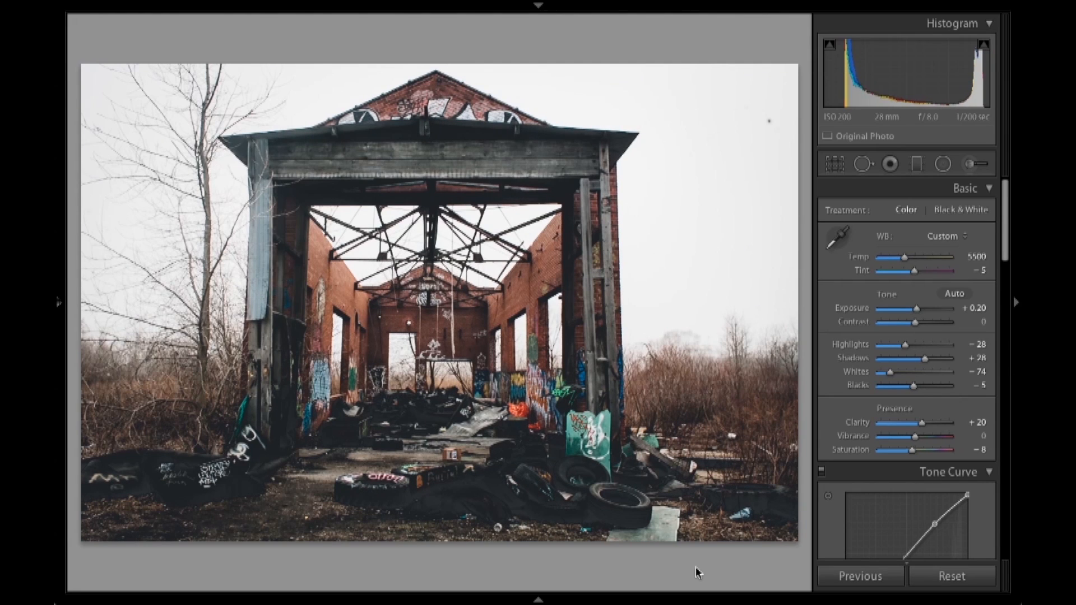
- Switch to the photo of the man standing in the doorway and inspect him and the bright doorway up close
key(Right)
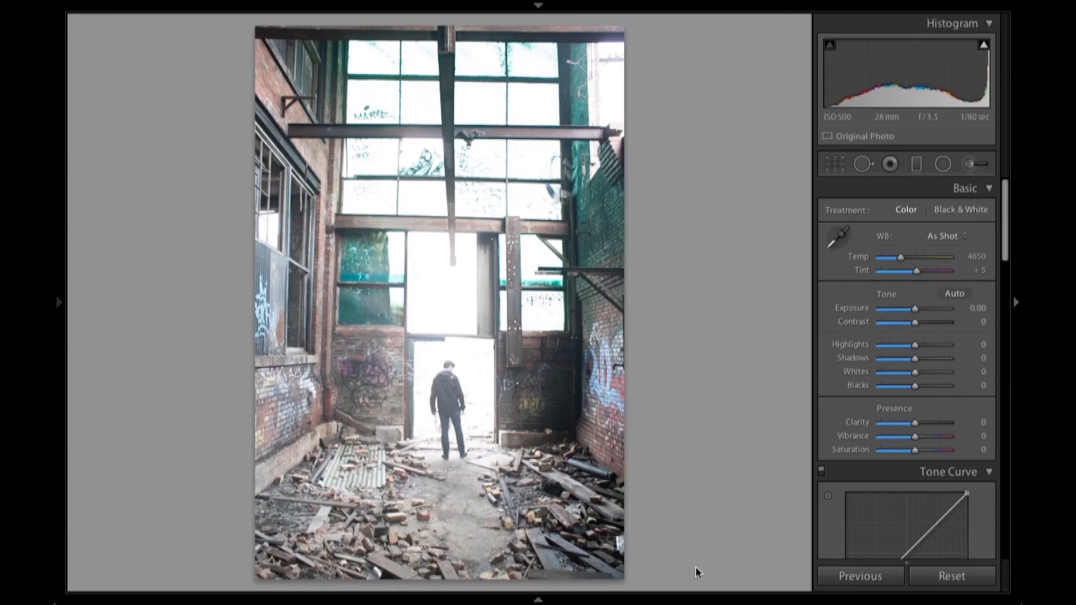
click(443, 392)
drag(512, 271, 471, 333)
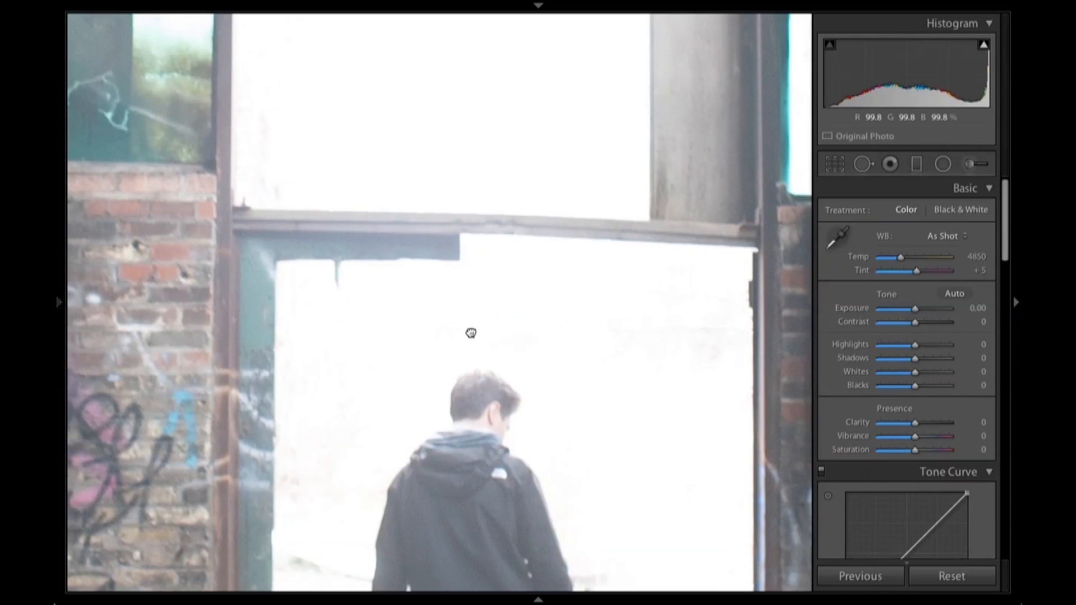
click(471, 333)
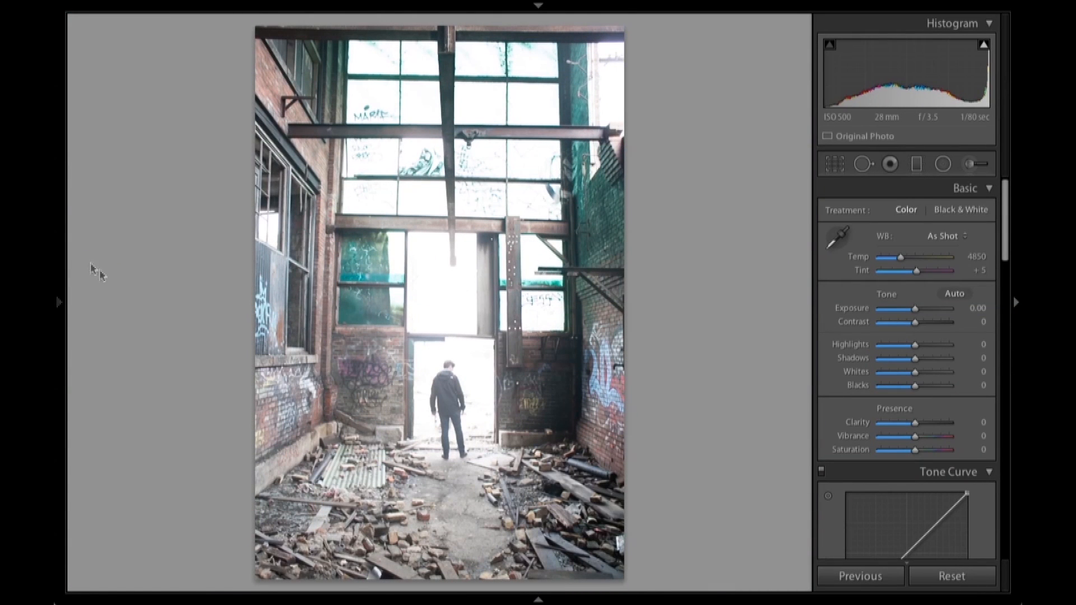
- Apply the Green Clean preset from the Scratch group and set Exposure to −1.80
mouse_move(59, 291)
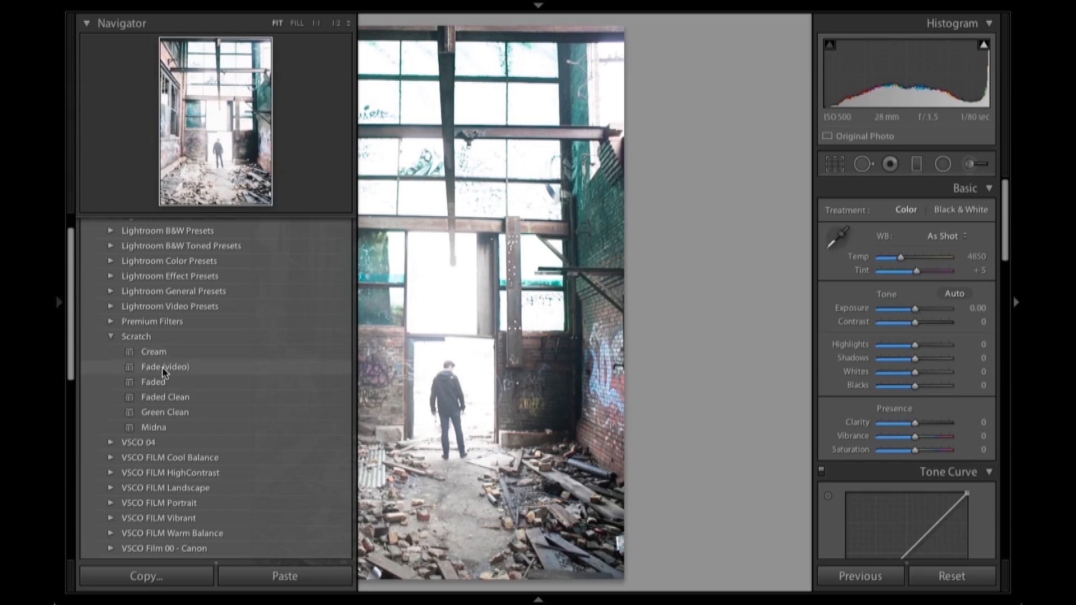
click(163, 413)
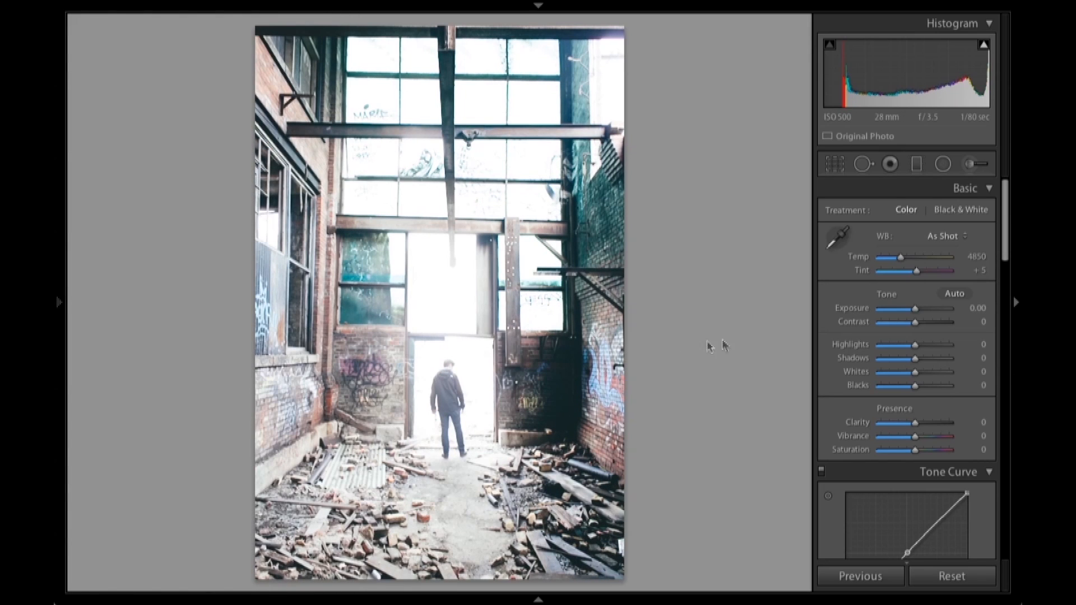
drag(919, 315, 905, 313)
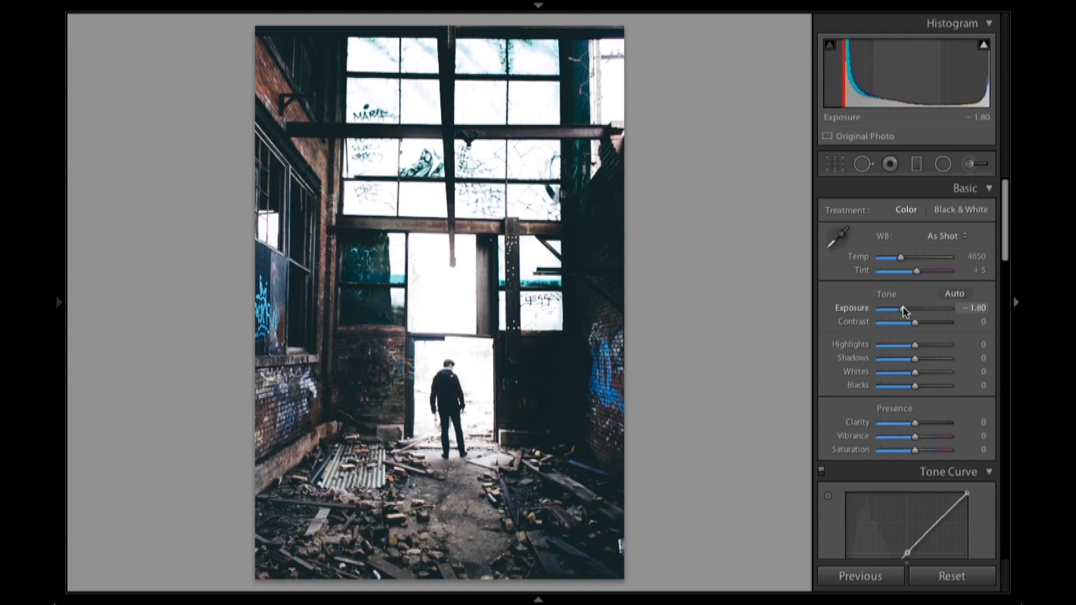
- Straighten the photo to −0.40, crop it tighter while keeping its proportions, and reposition the image within the crop
click(835, 165)
drag(918, 246, 915, 245)
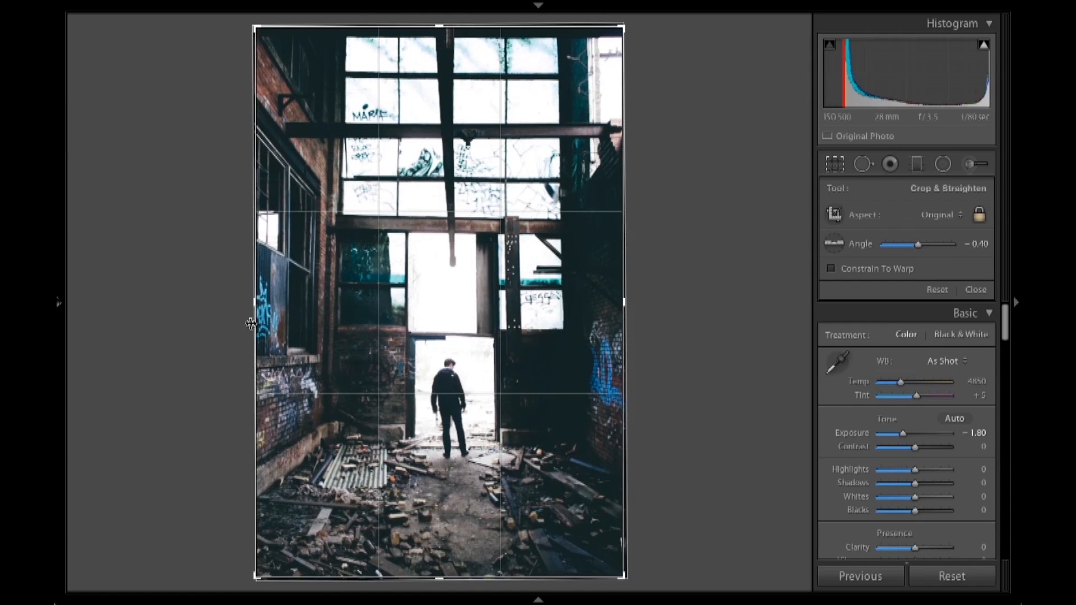
drag(251, 303, 259, 301)
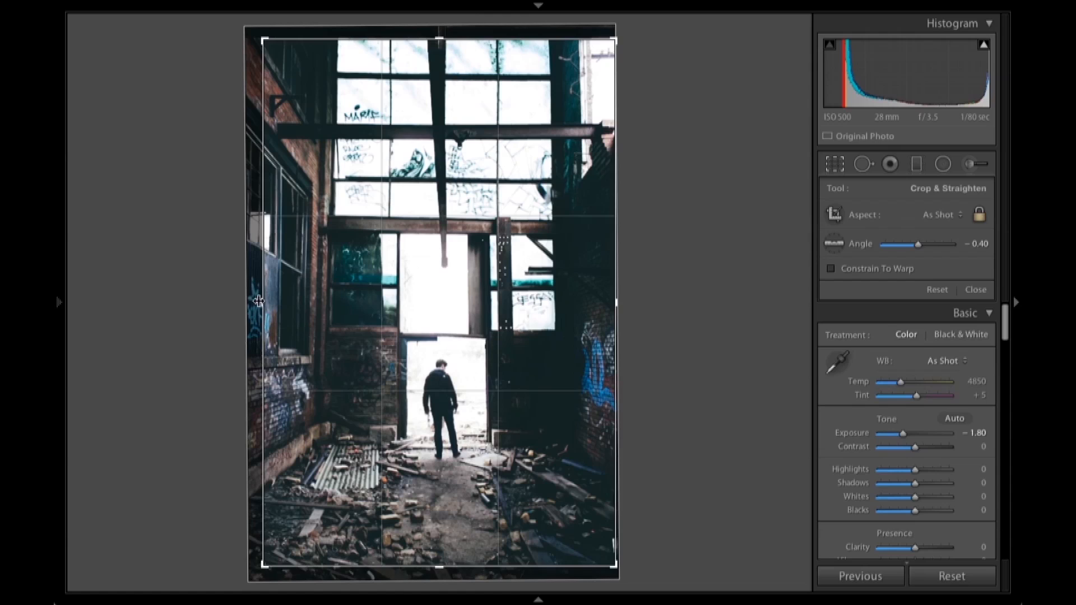
drag(259, 301, 261, 301)
drag(415, 339, 414, 354)
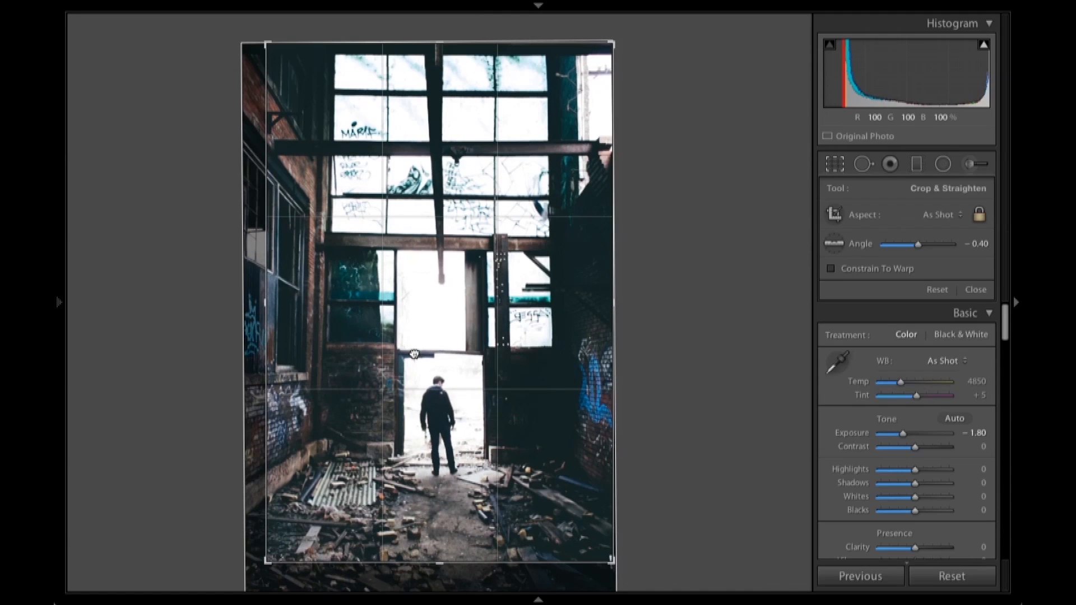
click(920, 250)
key(Return)
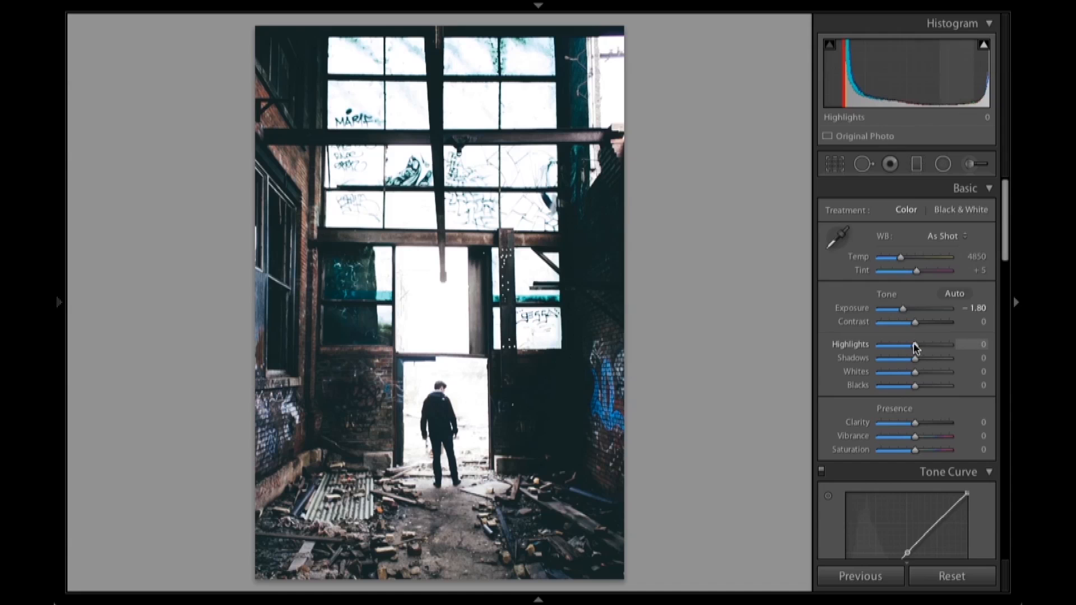
mouse_move(915, 347)
mouse_down()
mouse_move(944, 347)
mouse_move(849, 348)
mouse_move(916, 347)
mouse_up()
drag(914, 347, 916, 347)
double_click(916, 346)
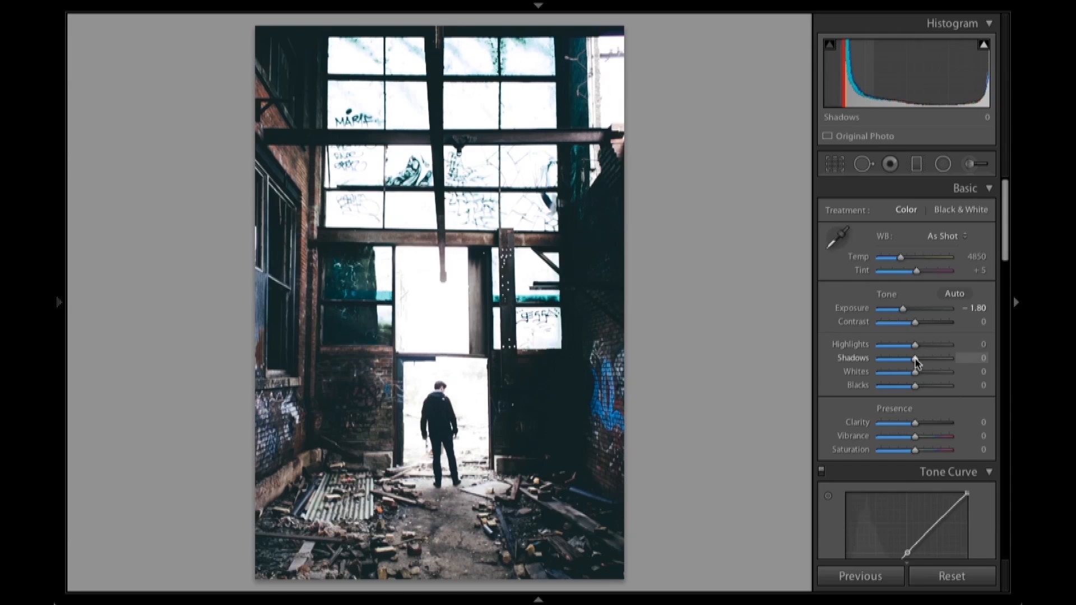
- Set Shadows to +2, Whites to +2, Blacks to −6 and Clarity to +15
mouse_move(917, 360)
mouse_down()
mouse_move(900, 361)
mouse_move(925, 362)
mouse_move(915, 363)
mouse_up()
mouse_move(915, 377)
mouse_down()
mouse_move(896, 389)
mouse_move(913, 393)
mouse_up()
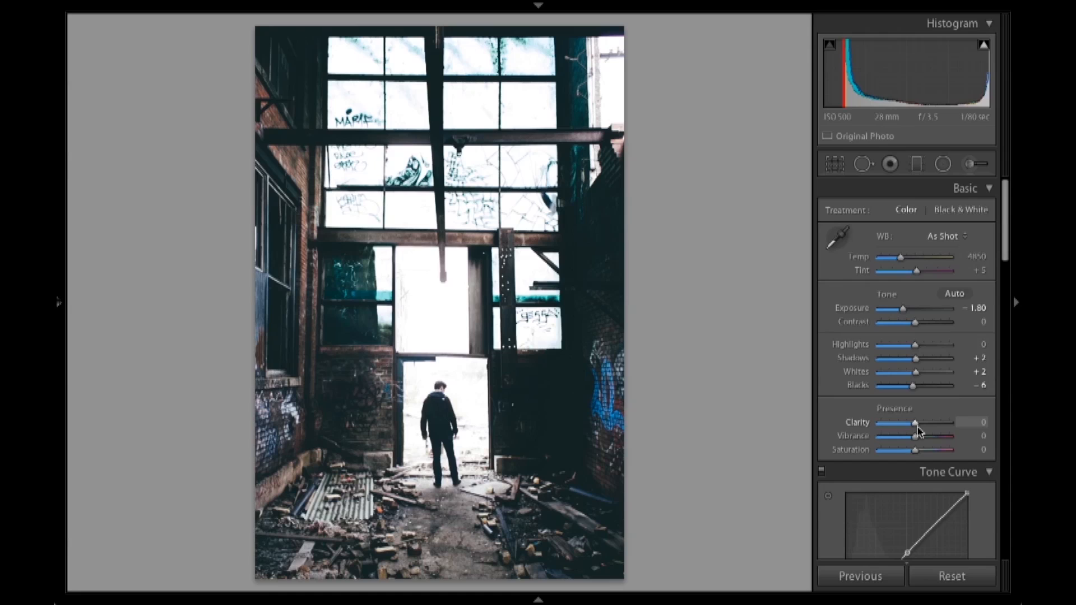
drag(917, 428, 919, 431)
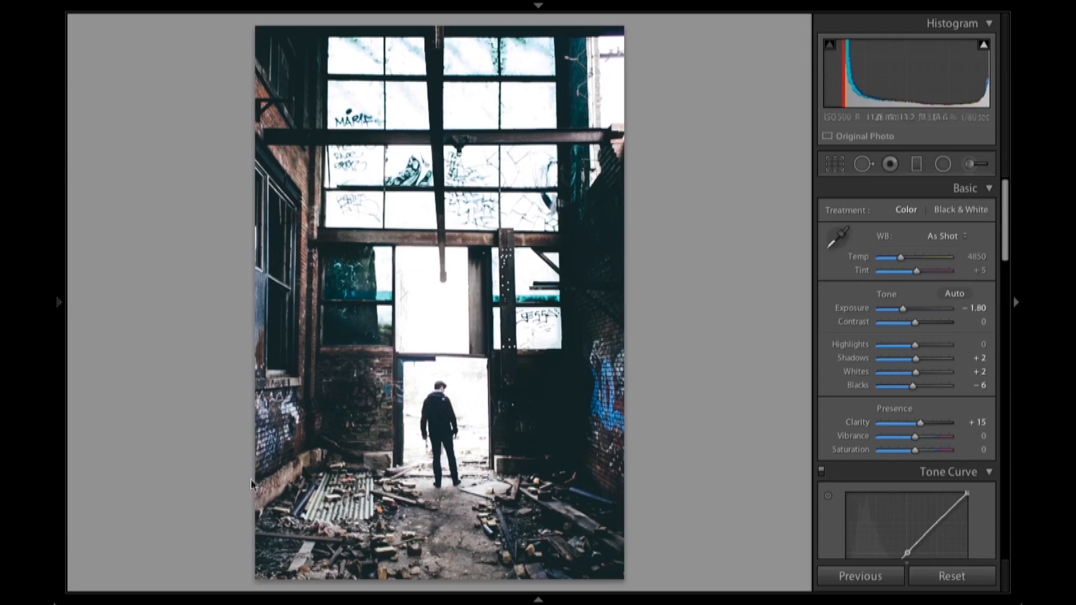
- Check the man up close and set the white balance to Temp 4800 and Tint 0
click(413, 422)
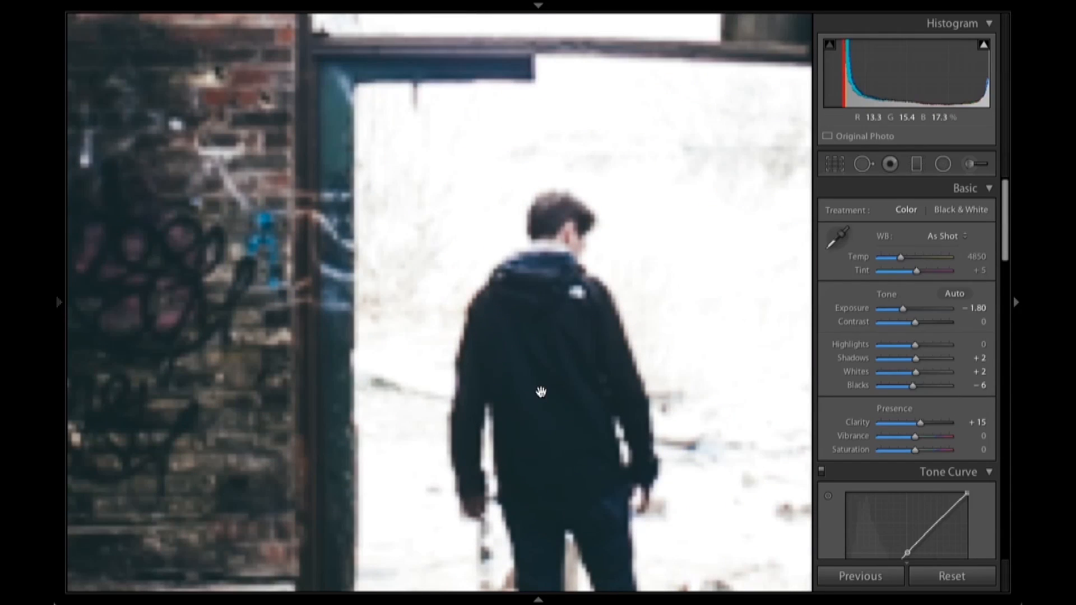
click(541, 393)
scroll(845, 449, down, 1)
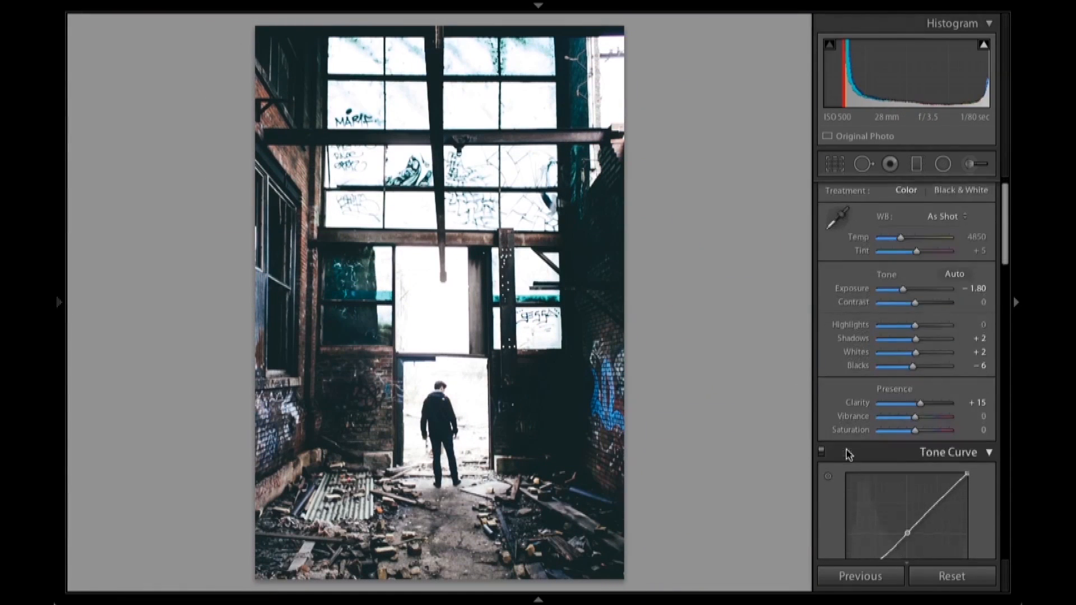
drag(900, 238, 899, 238)
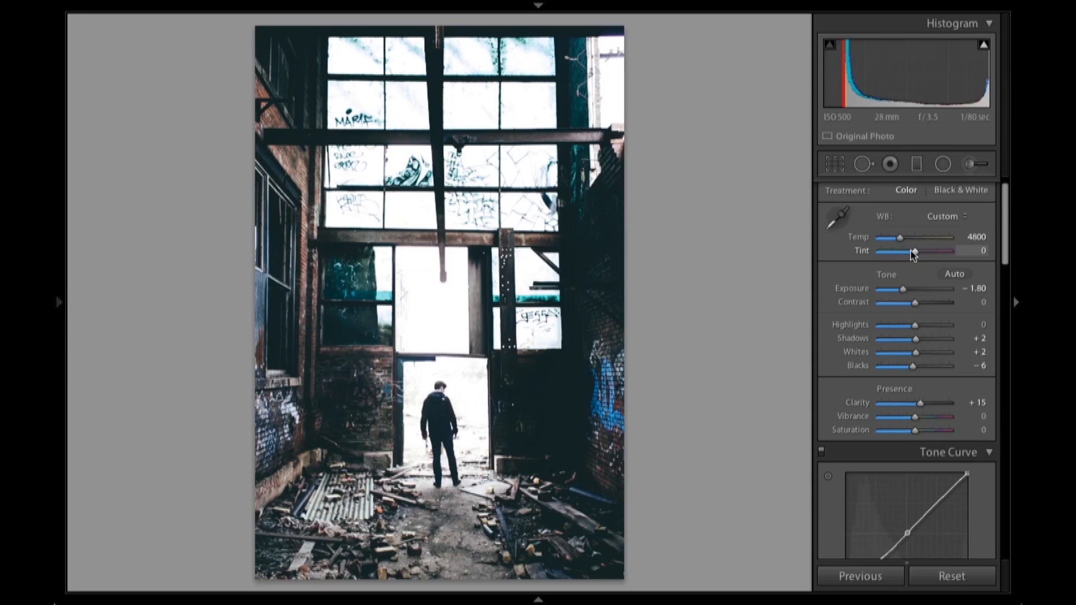
- Review the preset's tone curve, orange color and split toning settings, and examine the man in the doorway up close
scroll(914, 254, down, 10)
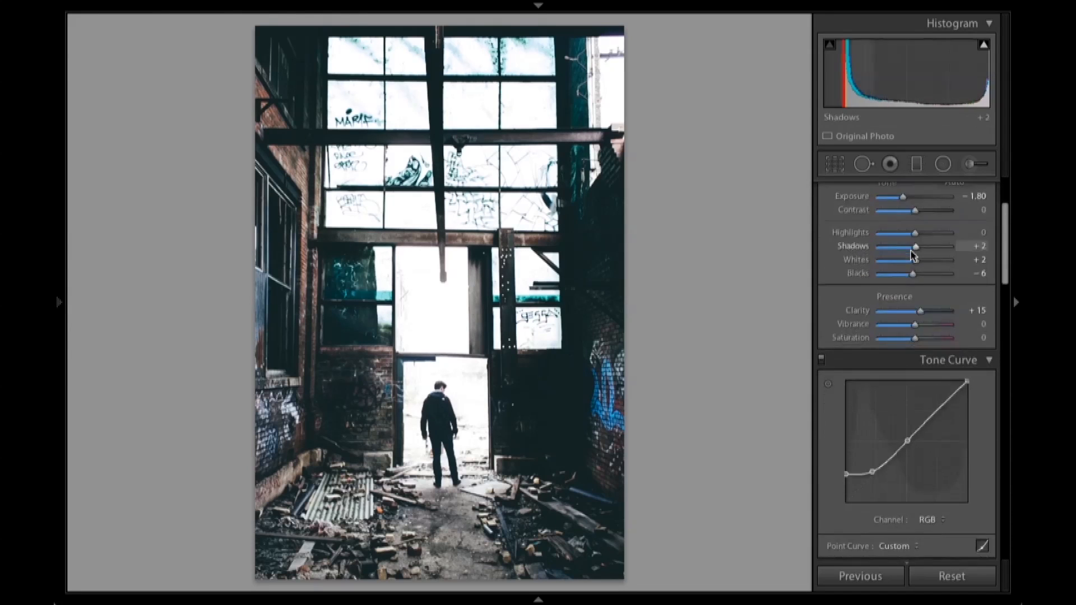
scroll(914, 255, down, 4)
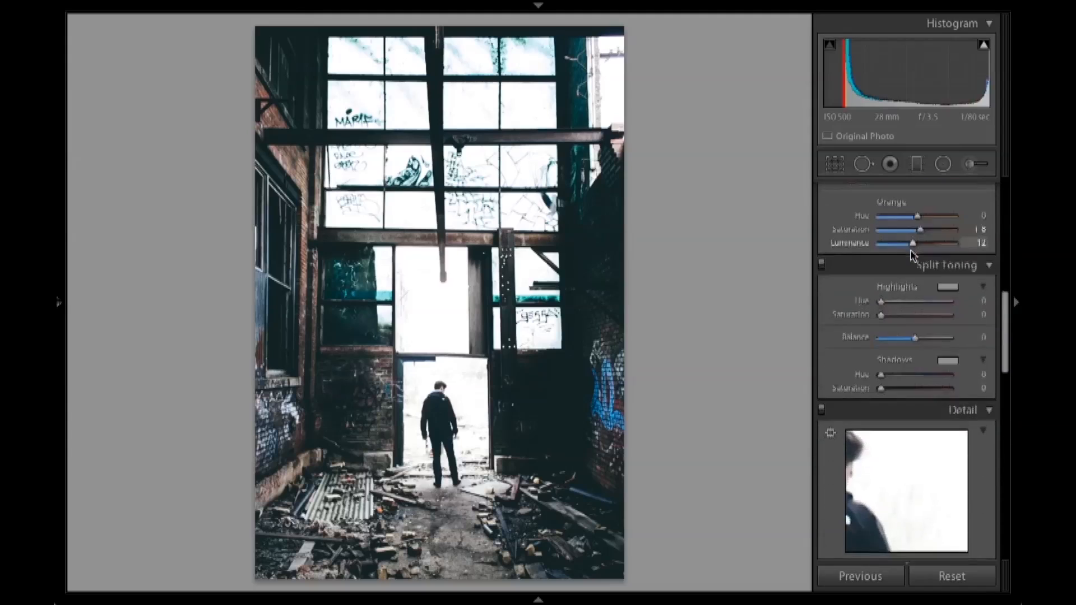
scroll(912, 252, up, 7)
scroll(911, 251, down, 5)
scroll(911, 251, up, 5)
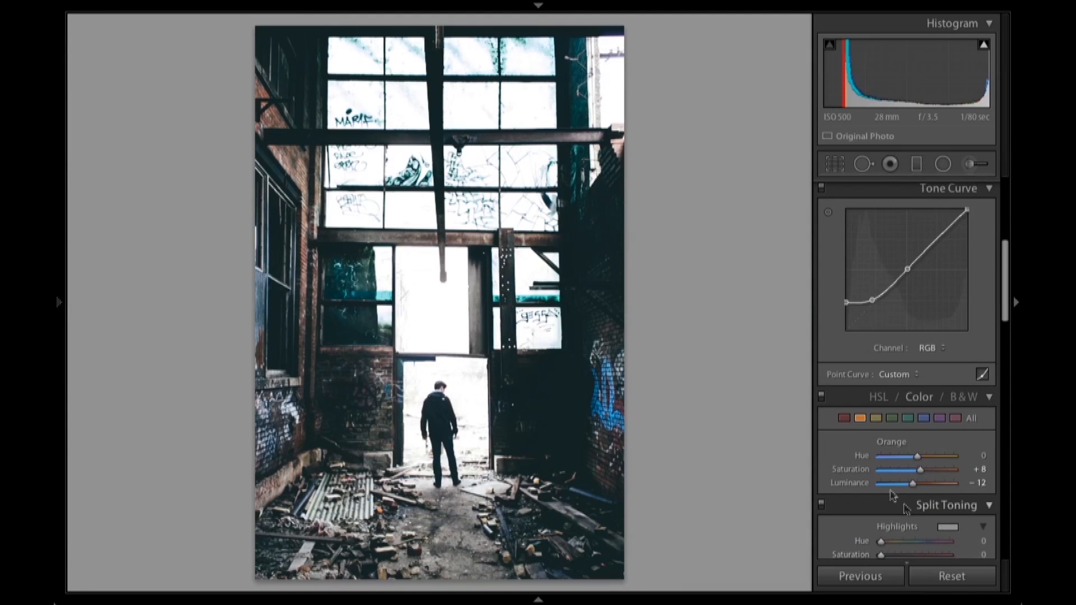
scroll(873, 401, up, 3)
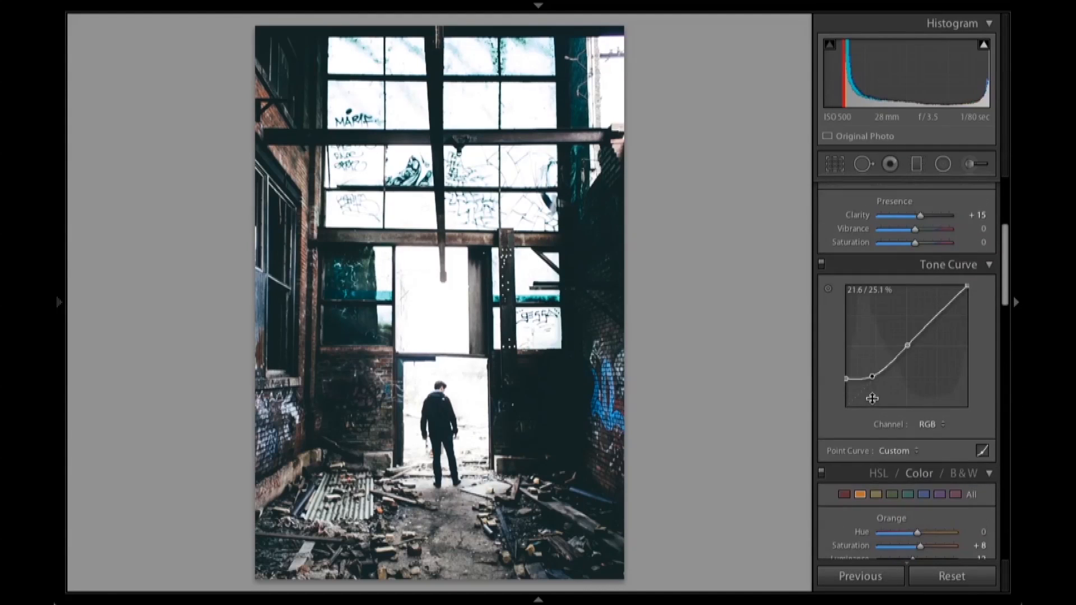
scroll(876, 391, down, 1)
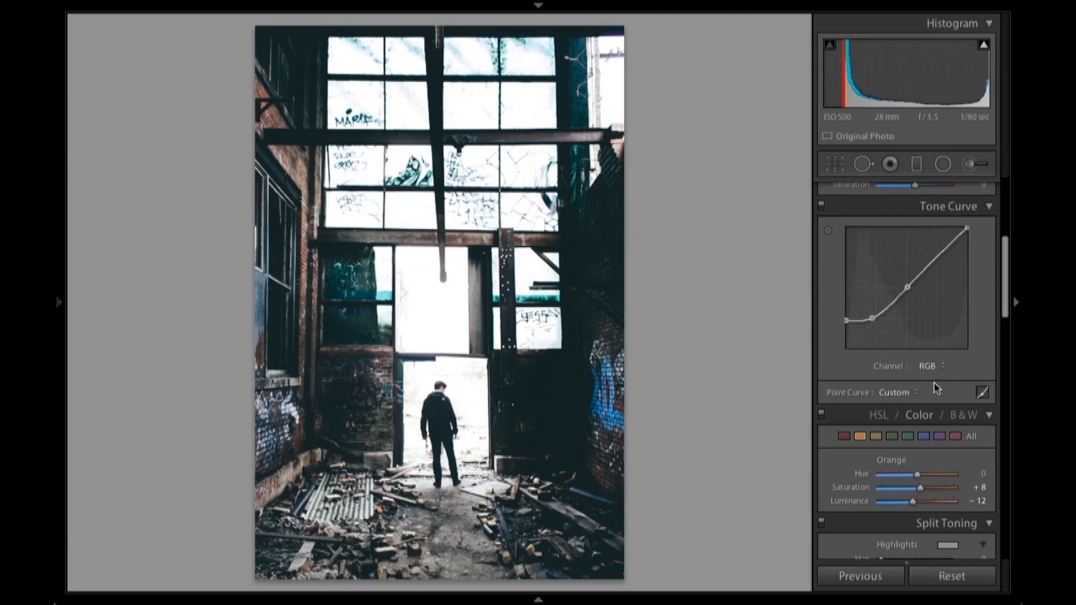
click(467, 402)
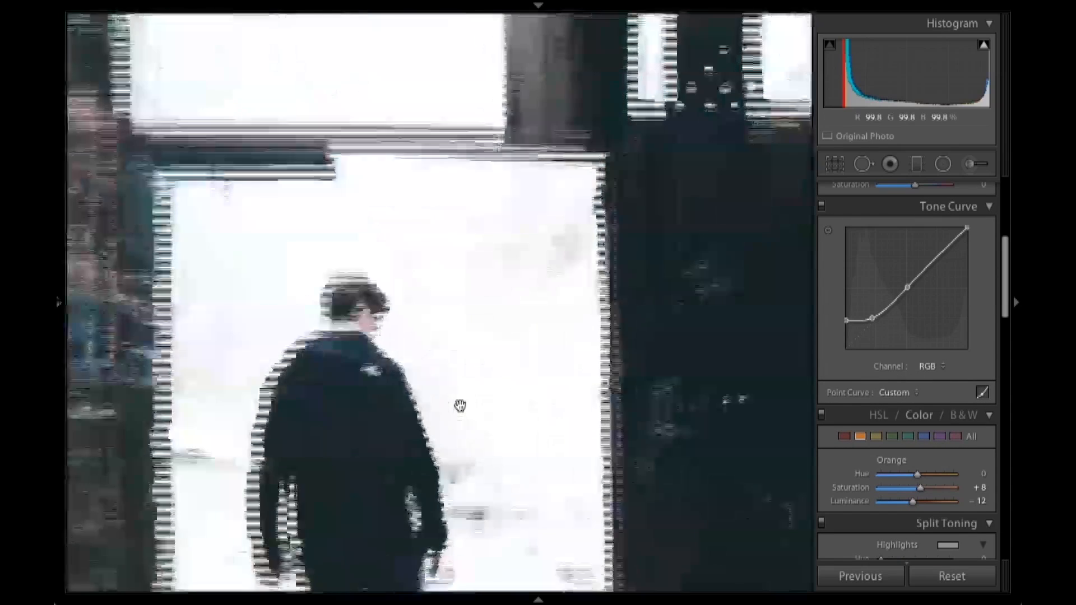
click(461, 407)
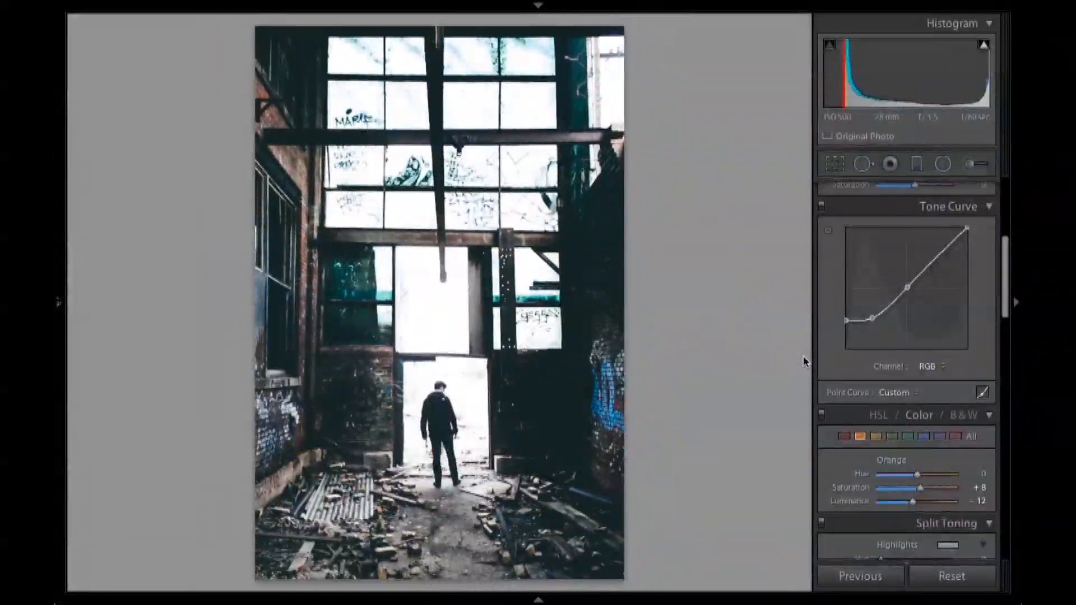
- Toggle the tone curve adjustments off and on repeatedly to compare their effect, leaving them enabled
scroll(927, 385, down, 2)
scroll(927, 385, up, 4)
scroll(926, 382, up, 1)
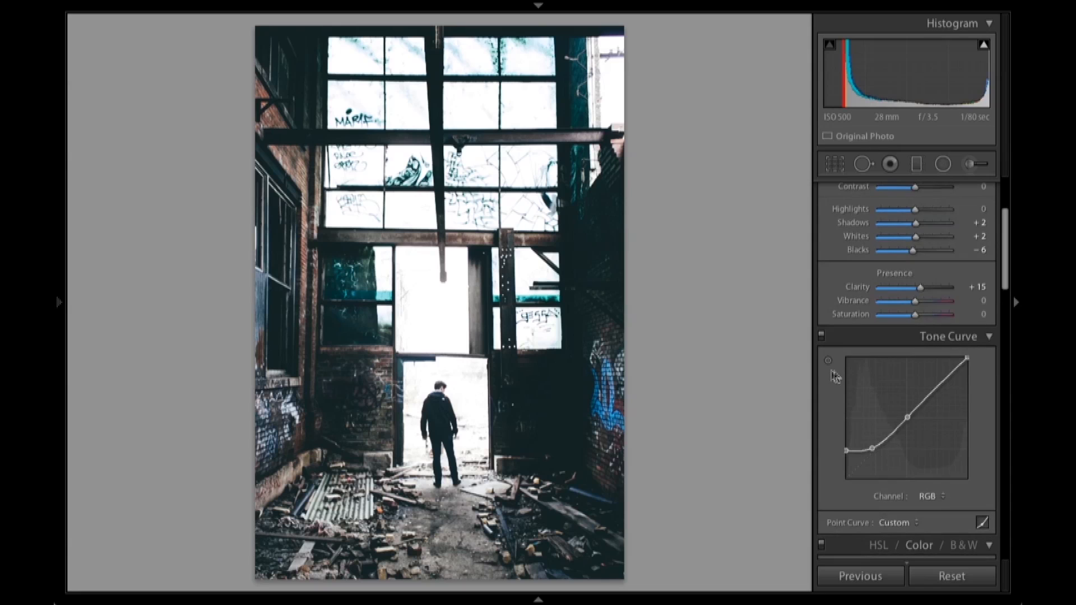
click(822, 337)
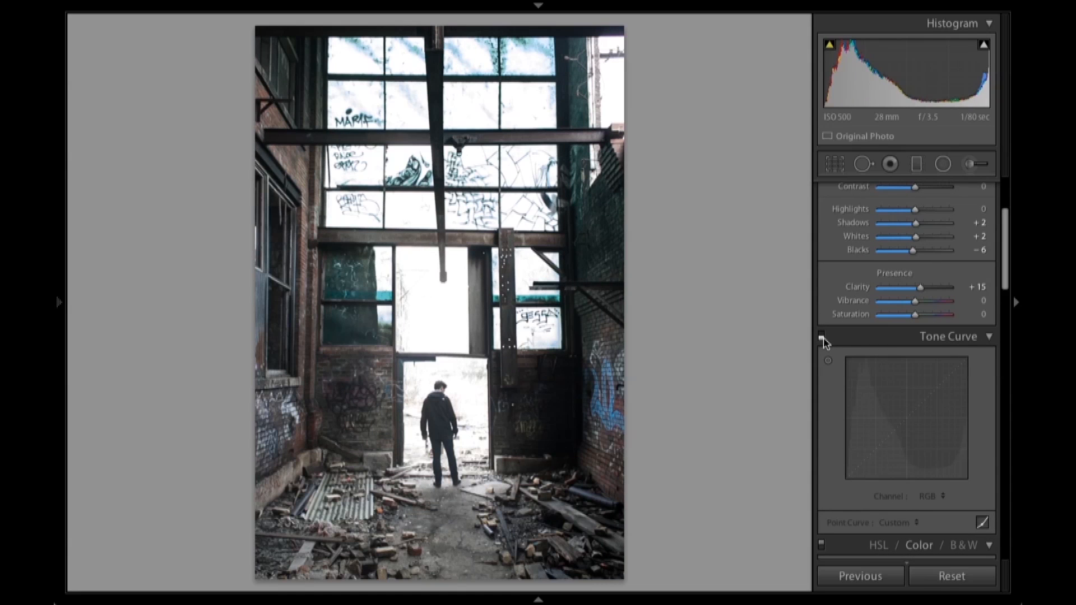
click(822, 337)
click(822, 337)
click(822, 336)
click(822, 337)
click(822, 337)
click(822, 337)
click(822, 337)
click(823, 336)
click(822, 337)
- Move the detail preview onto the man's head and jacket and set the Sharpening Amount to 76
scroll(823, 342, down, 2)
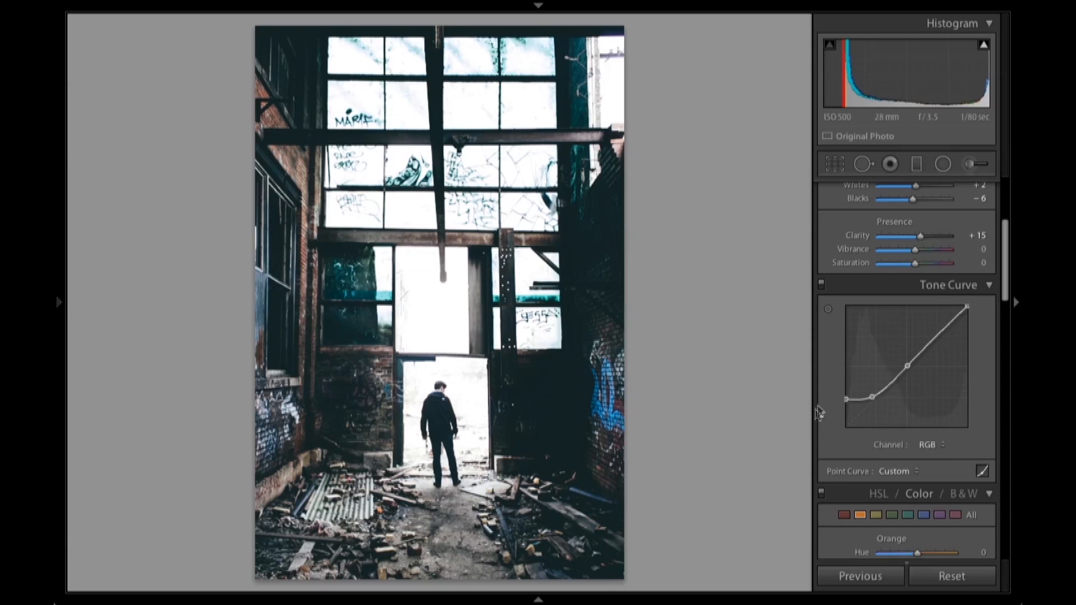
scroll(932, 361, down, 4)
scroll(932, 362, down, 10)
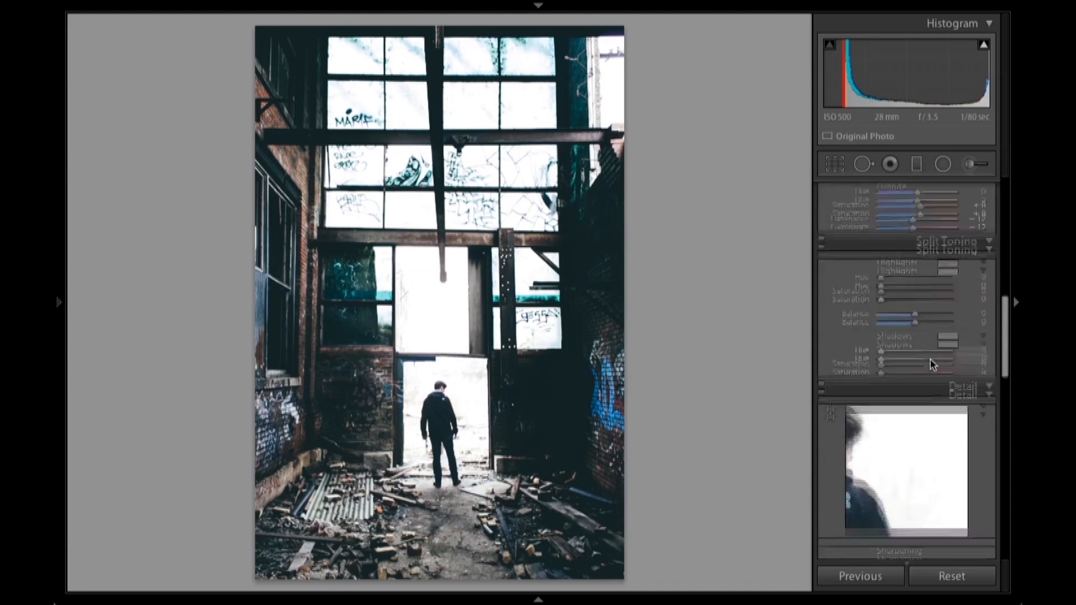
drag(940, 379, 975, 370)
drag(892, 489, 916, 493)
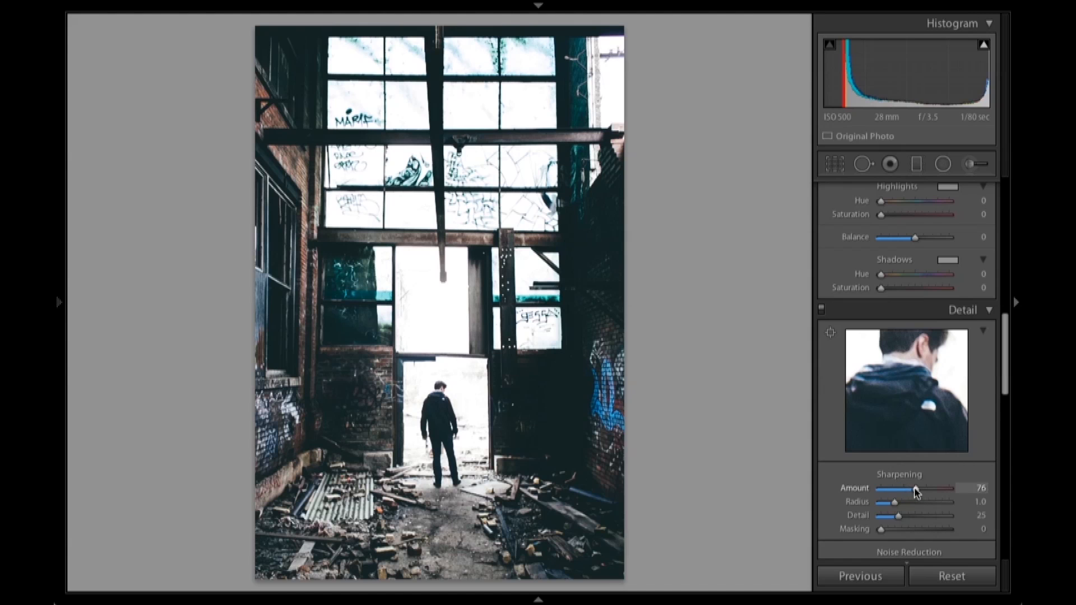
- Set the Sharpening Masking to 49 and add a post-crop vignette with Amount -20 and Feather 100
drag(883, 534, 917, 531)
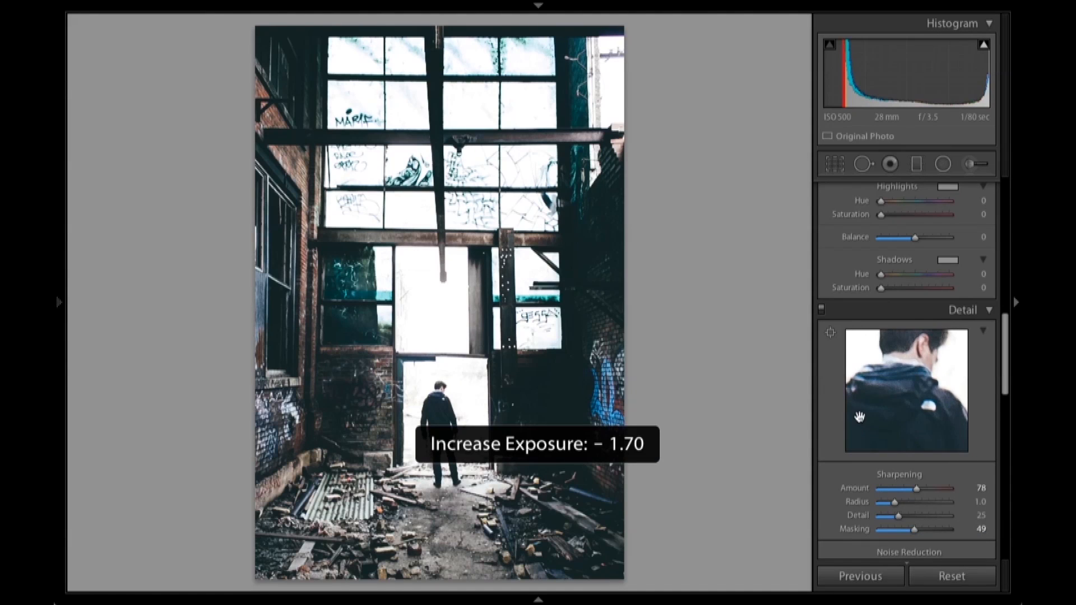
scroll(860, 426, down, 5)
scroll(873, 427, down, 5)
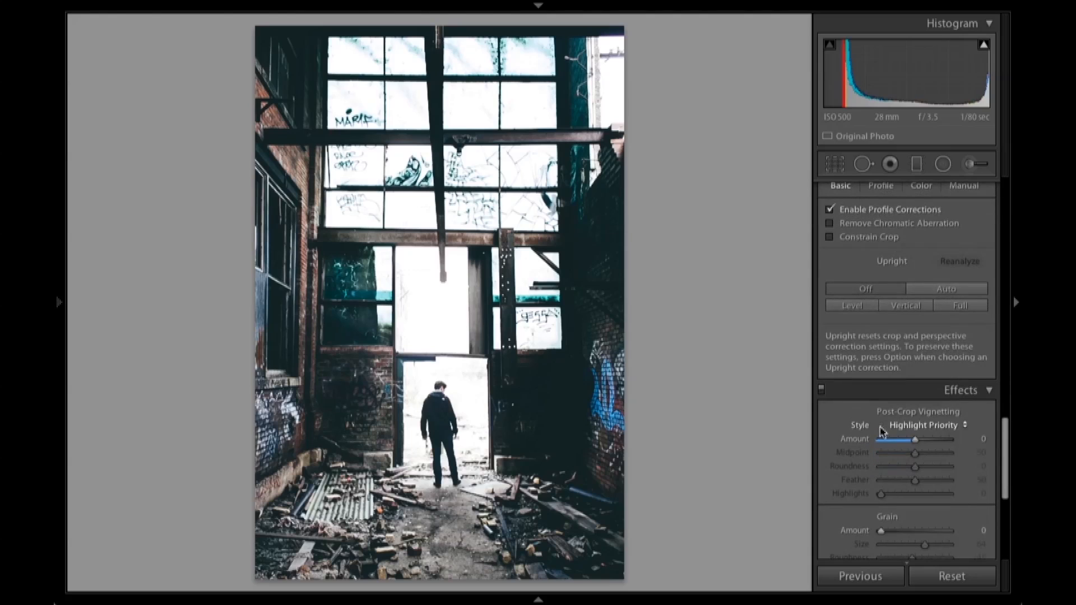
drag(912, 439, 907, 440)
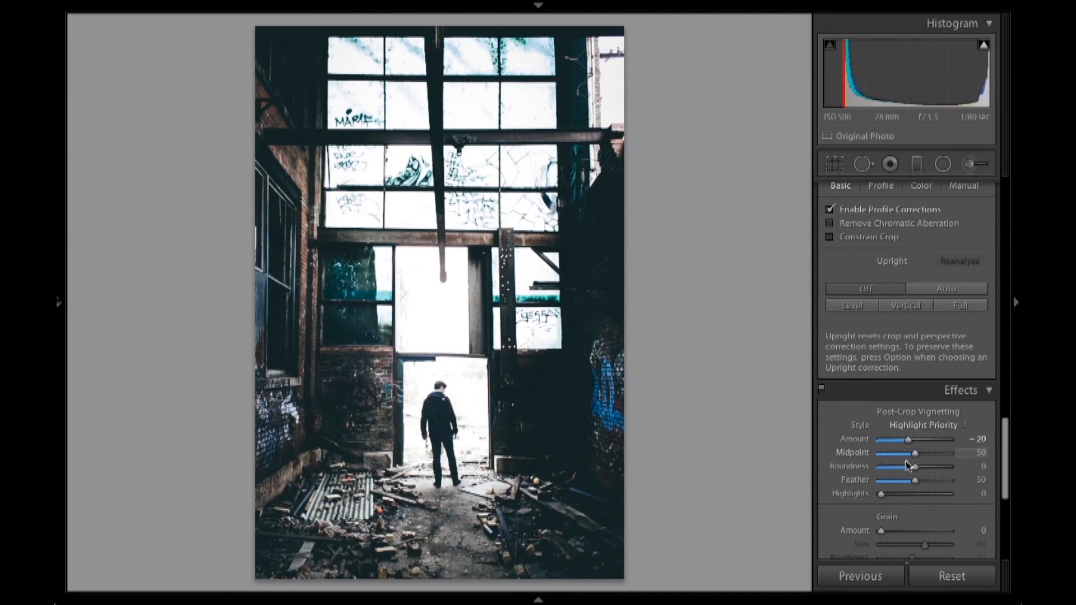
drag(918, 481, 957, 487)
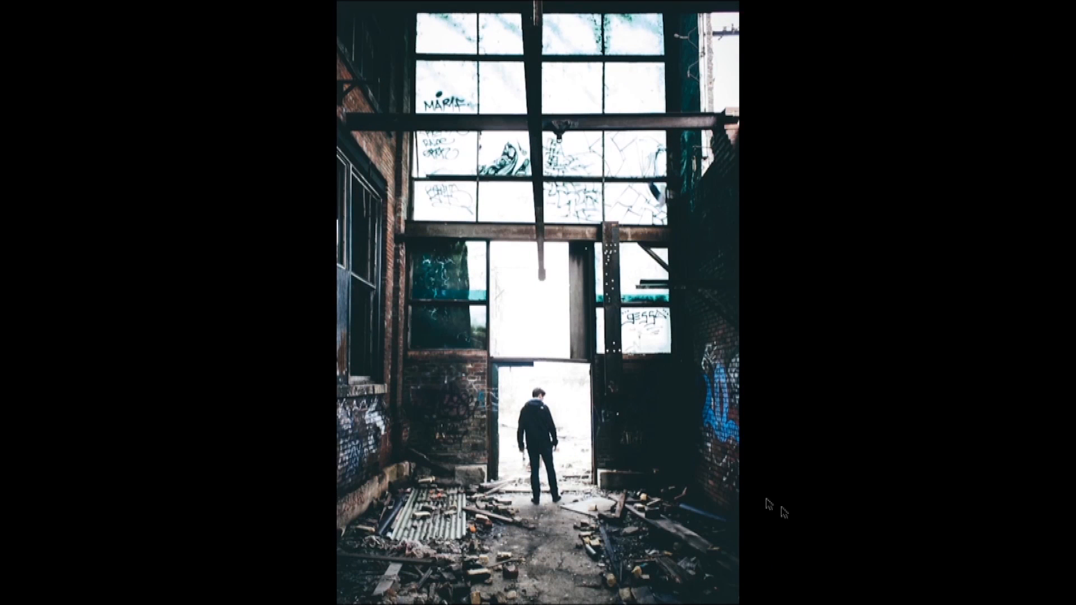
- Leave the full-screen preview, reset all develop settings to compare with the original photo, and undo the reset
key(f)
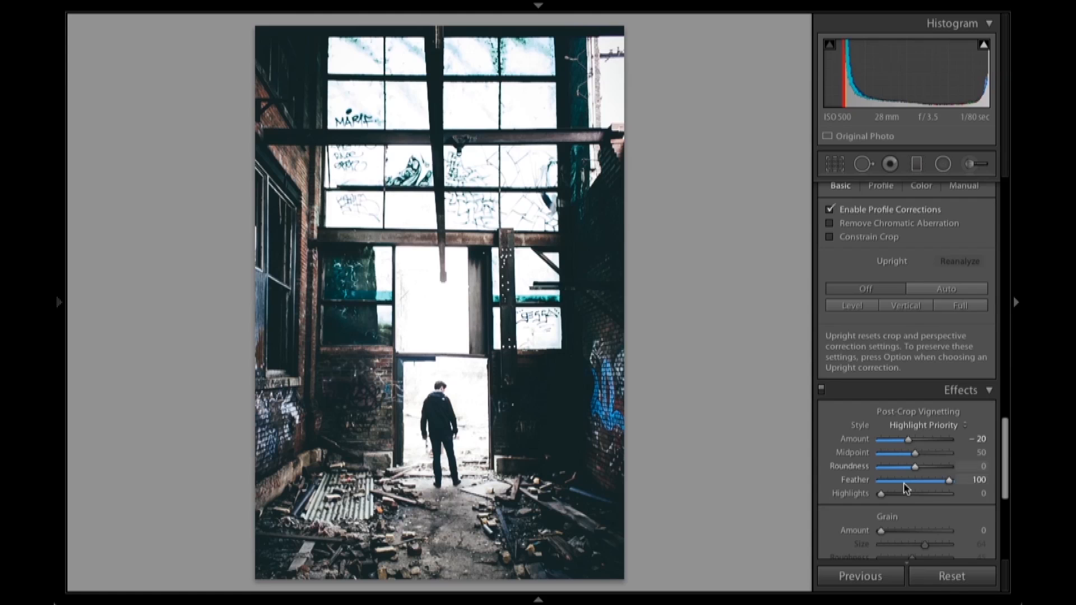
click(927, 572)
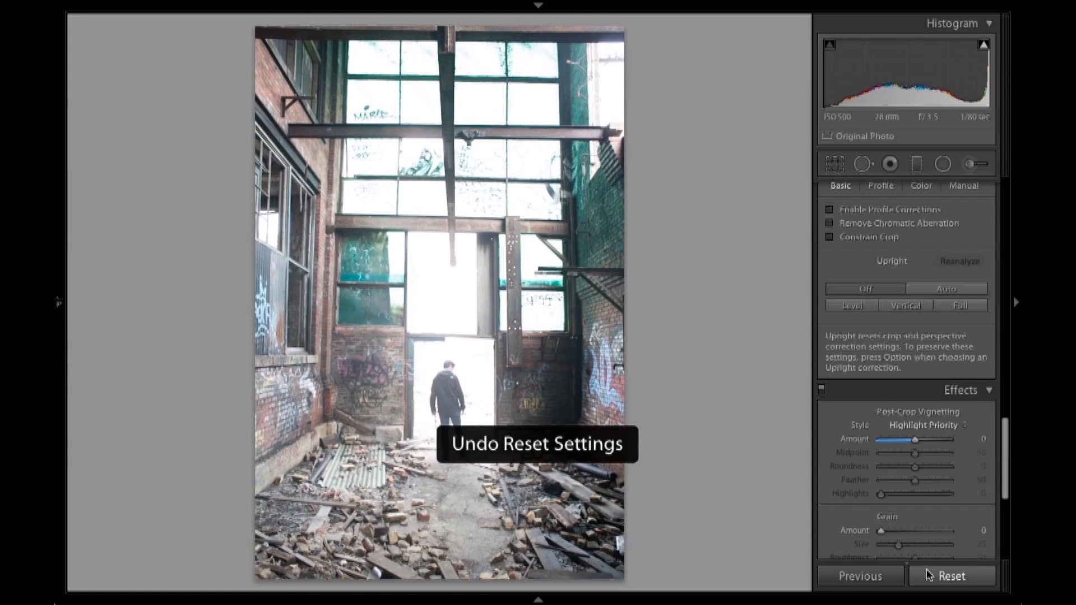
key(ctrl+z)
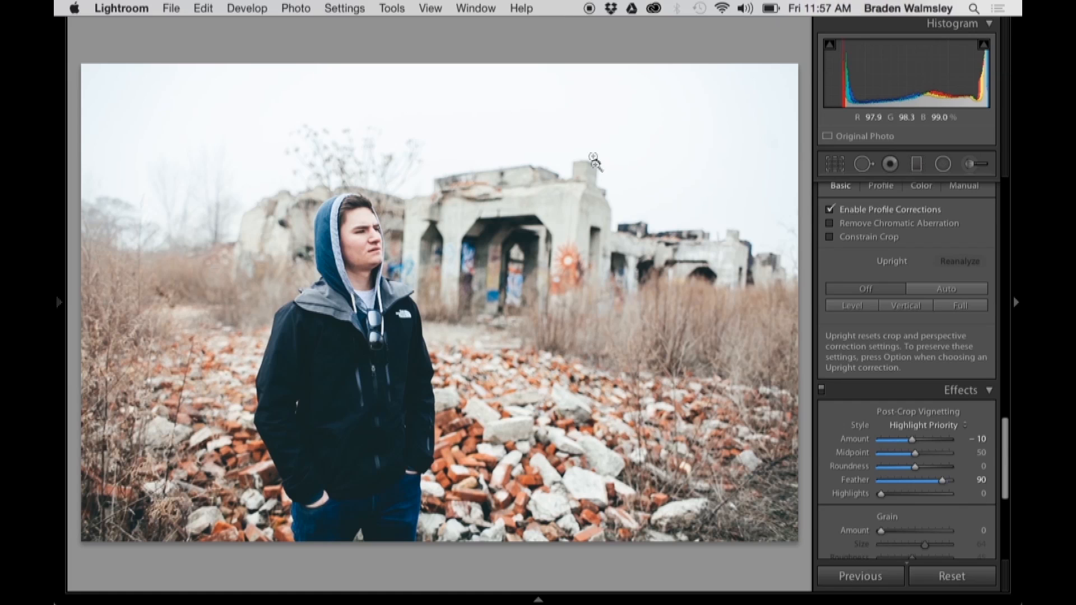
- Switch to the Library module, show the flagged photos as a thumbnail grid and clear the photo selection
click(538, 5)
click(586, 28)
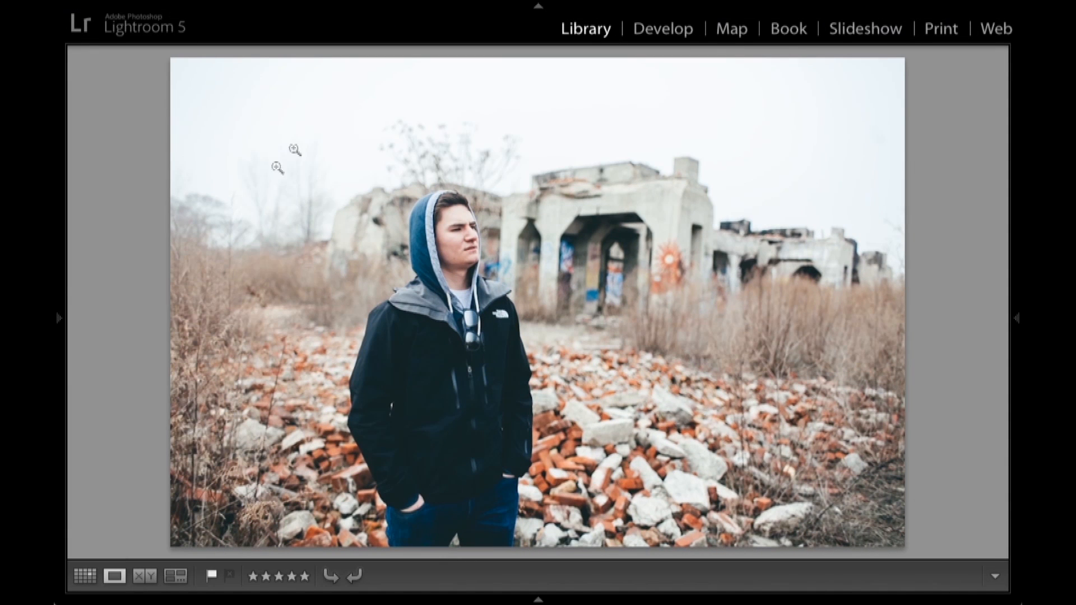
click(85, 576)
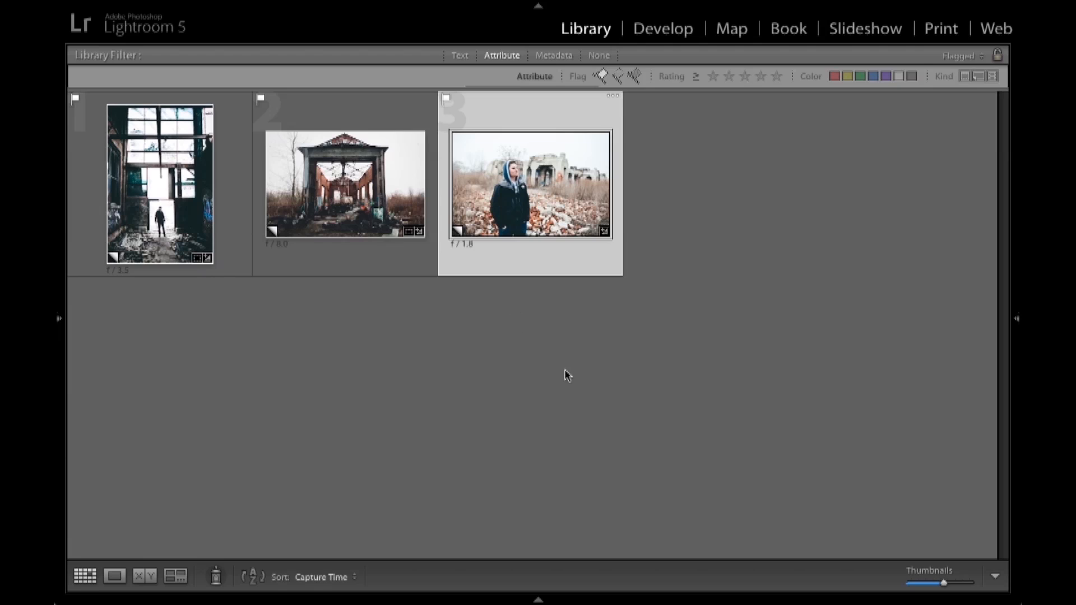
click(566, 372)
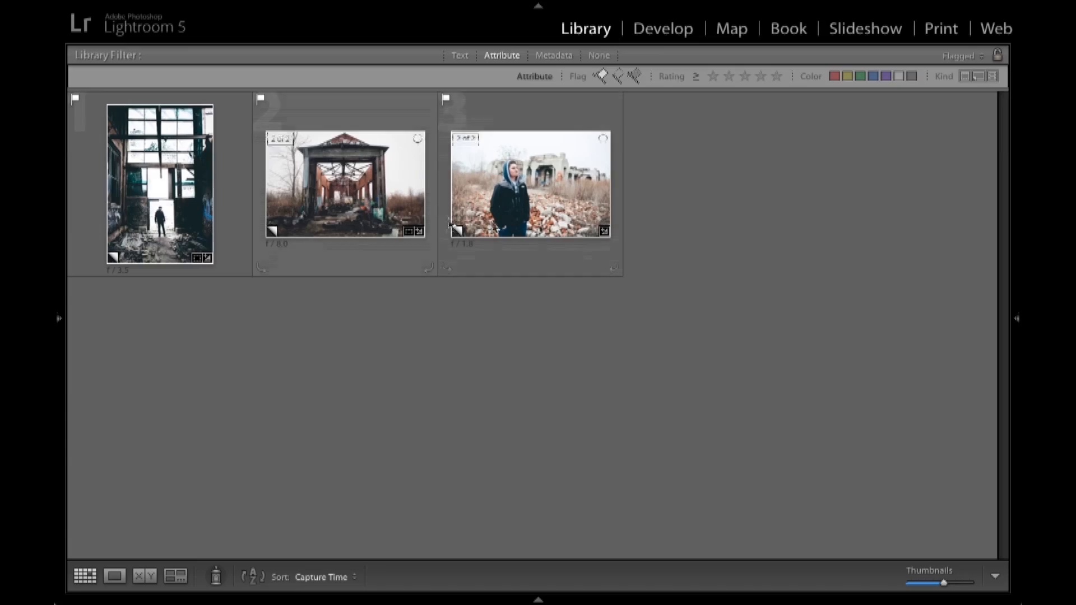
key(ctrl+Left)
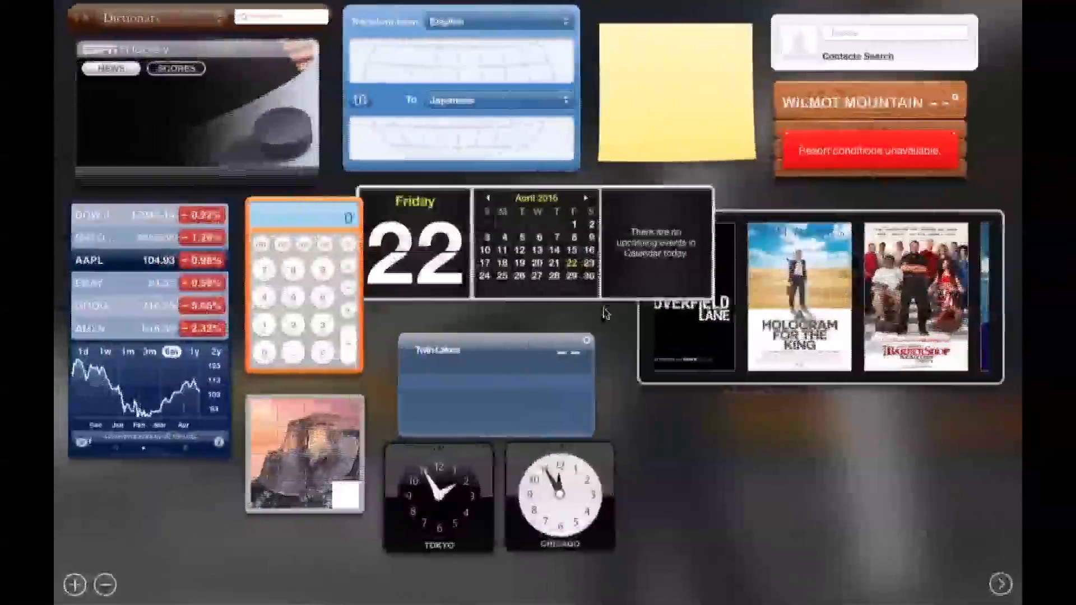
key(ctrl+Right)
key(ctrl+Right)
click(202, 111)
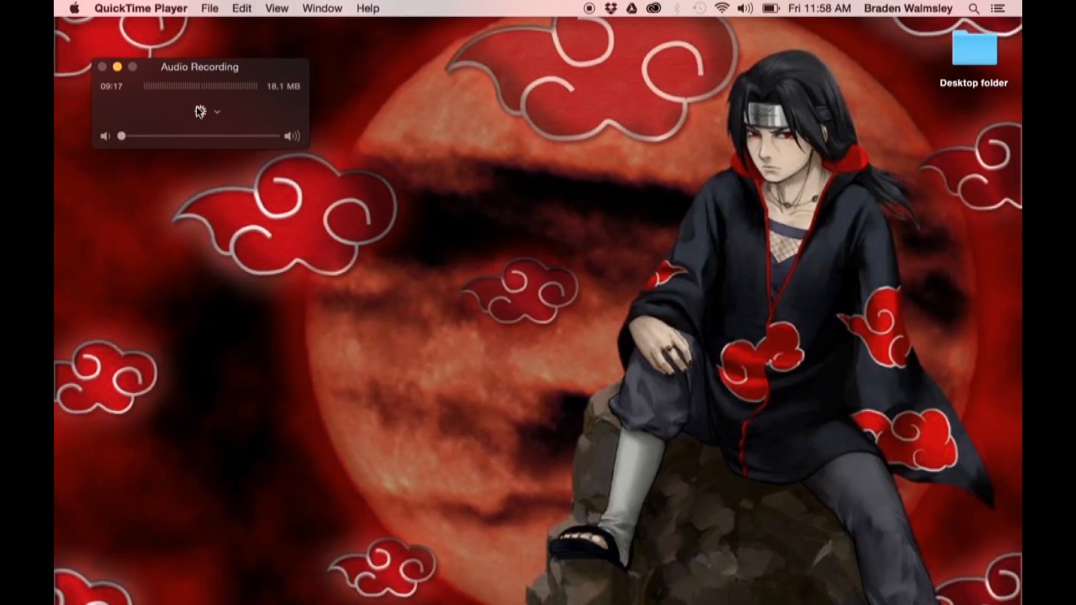